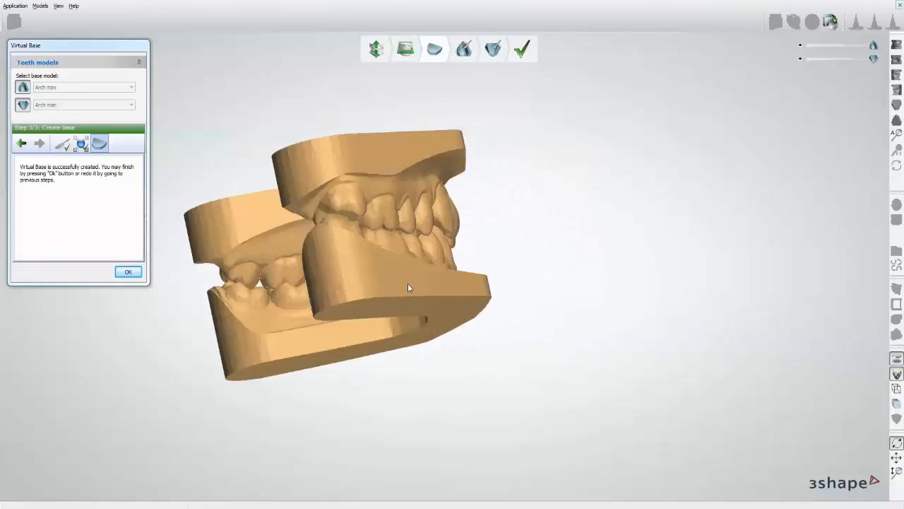
Accept the created virtual base, leave the upper and lower models unsculpted, and finish the model set preparation
scroll(312, 292, "down", 2)
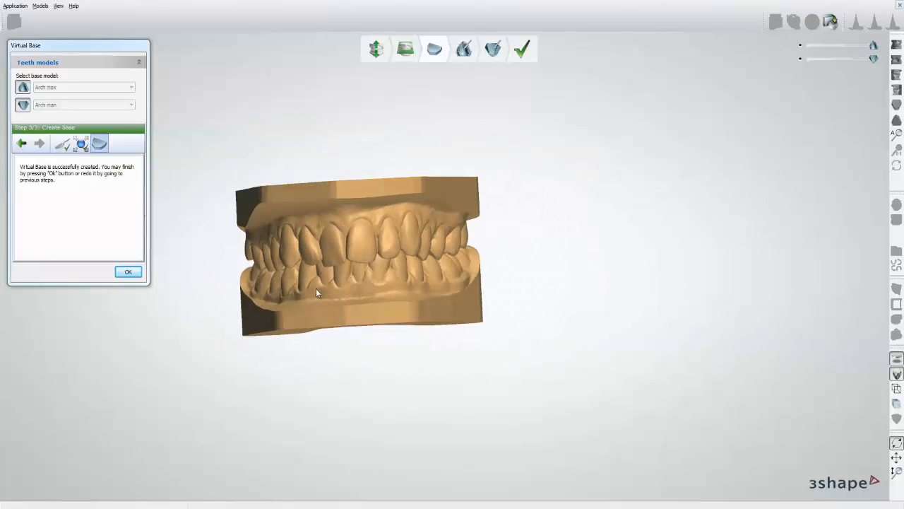
left_click(128, 272)
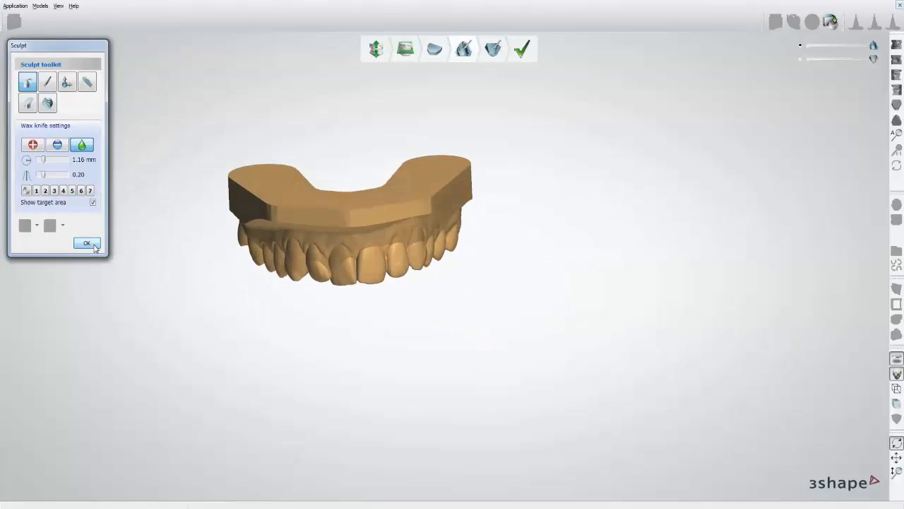
left_click(92, 245)
left_click(94, 245)
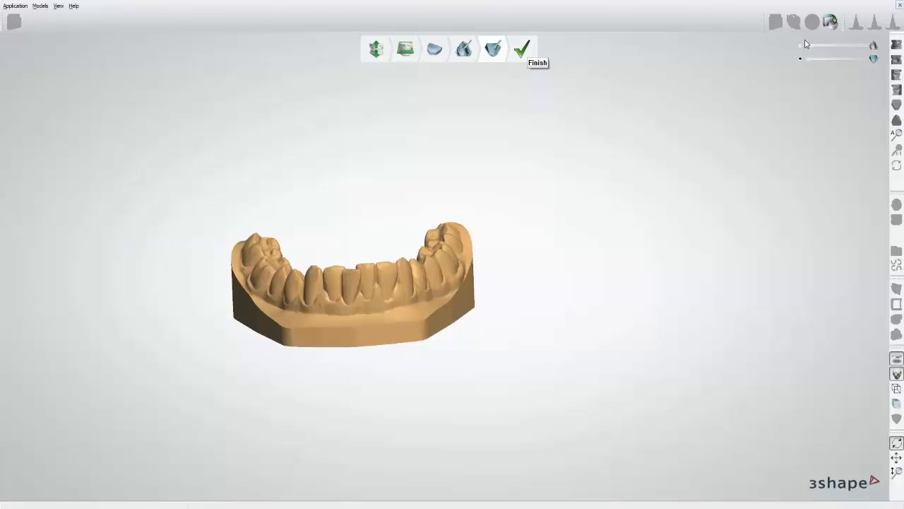
left_click(523, 49)
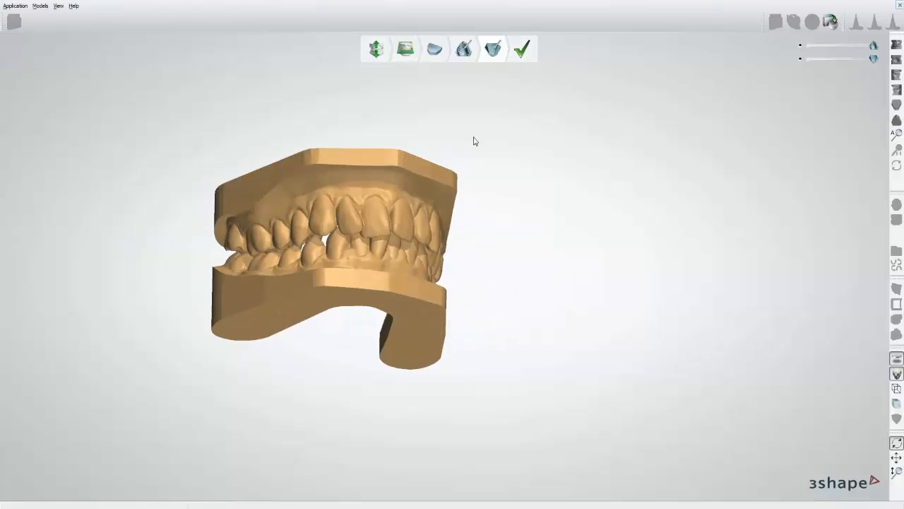
left_click(522, 51)
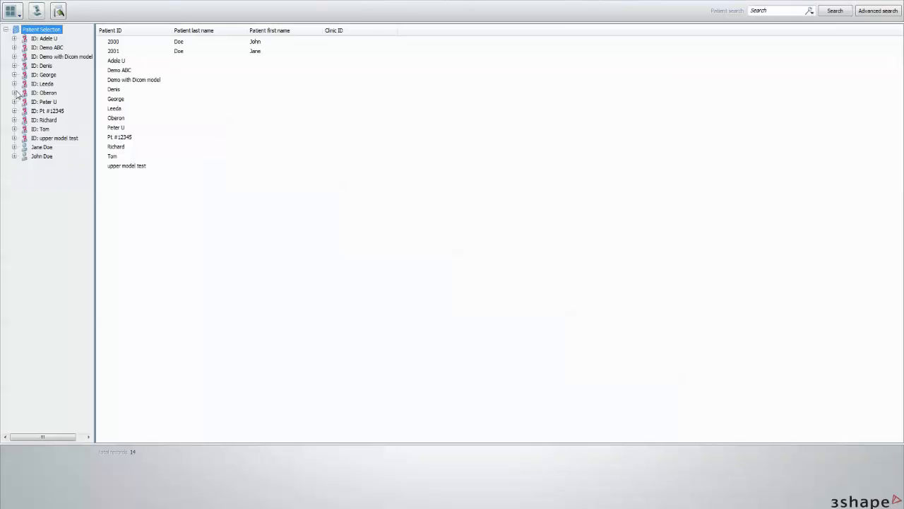
left_click(14, 93)
left_click(45, 103)
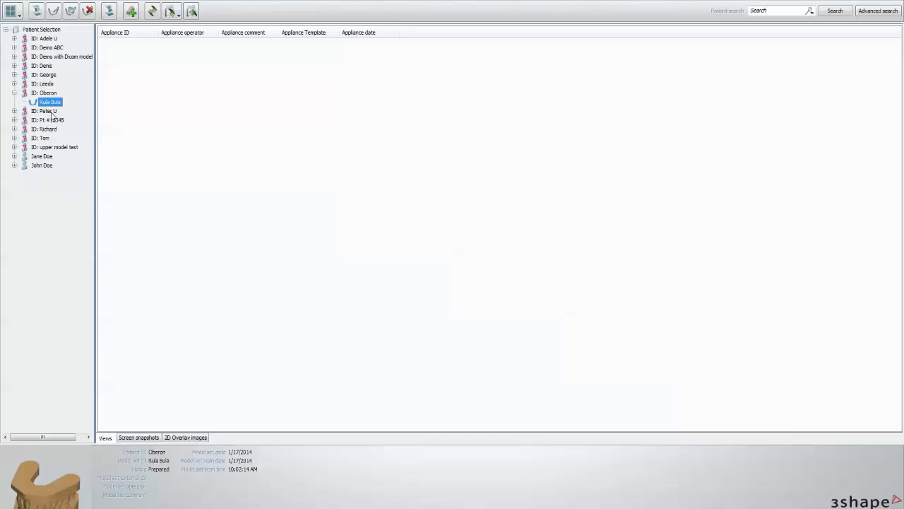
right_click(52, 105)
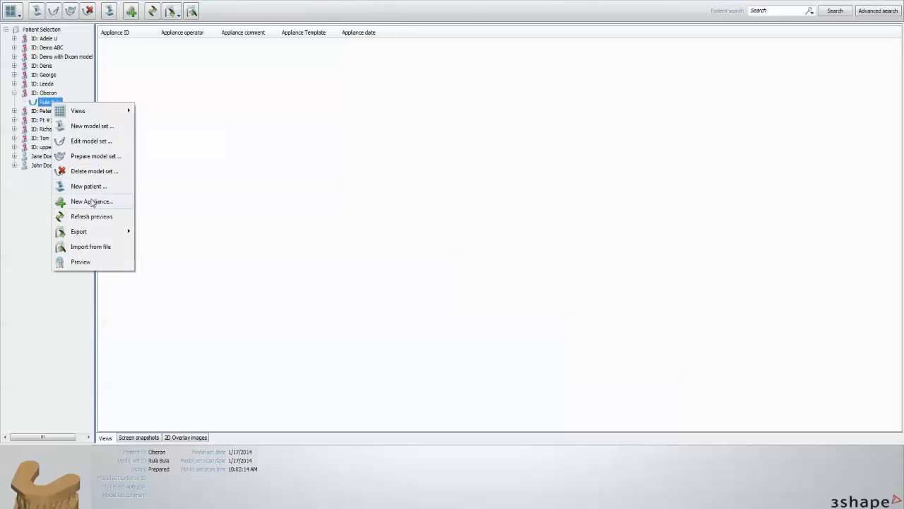
left_click(92, 203)
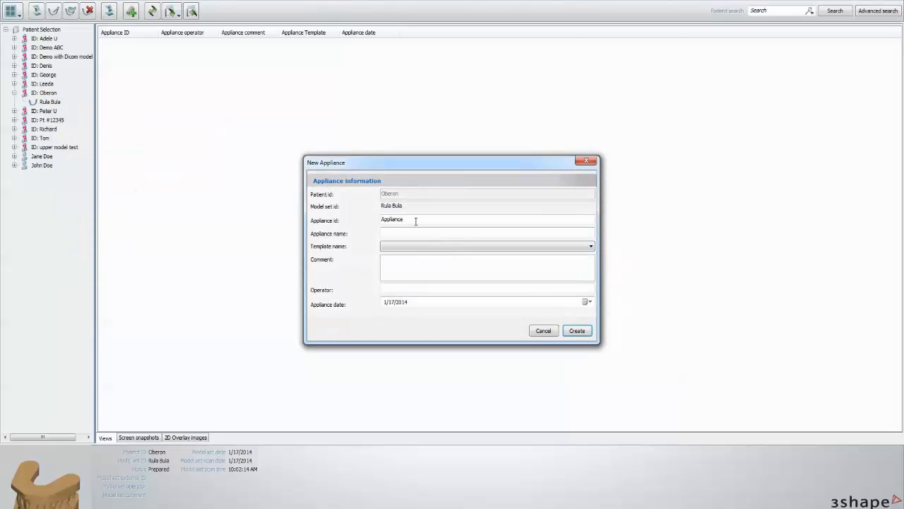
left_click(577, 330)
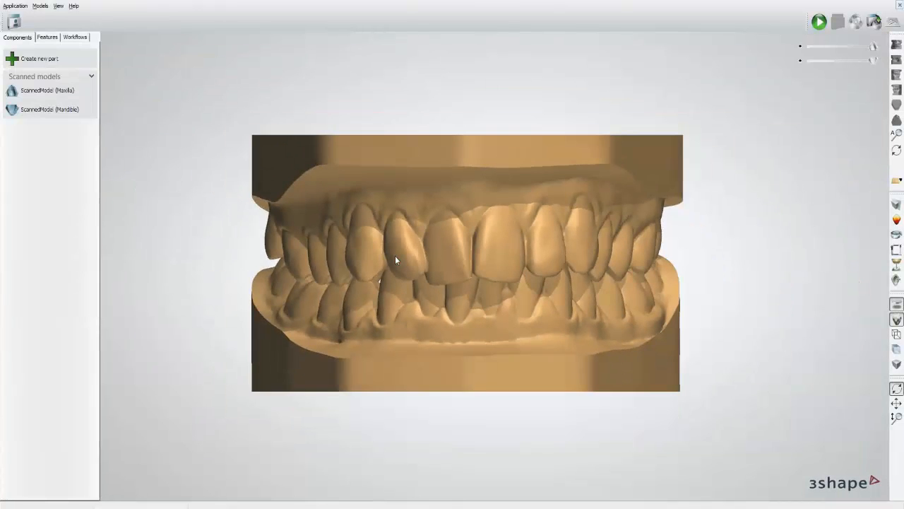
Add an ID Tag to the upper model and set its tag type to Integrated
right_click_drag(420, 263, 441, 223)
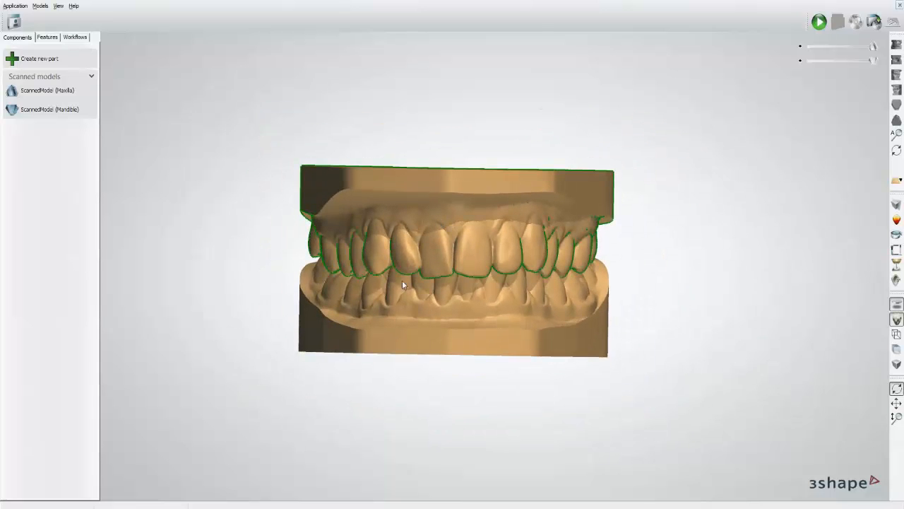
right_click(485, 187)
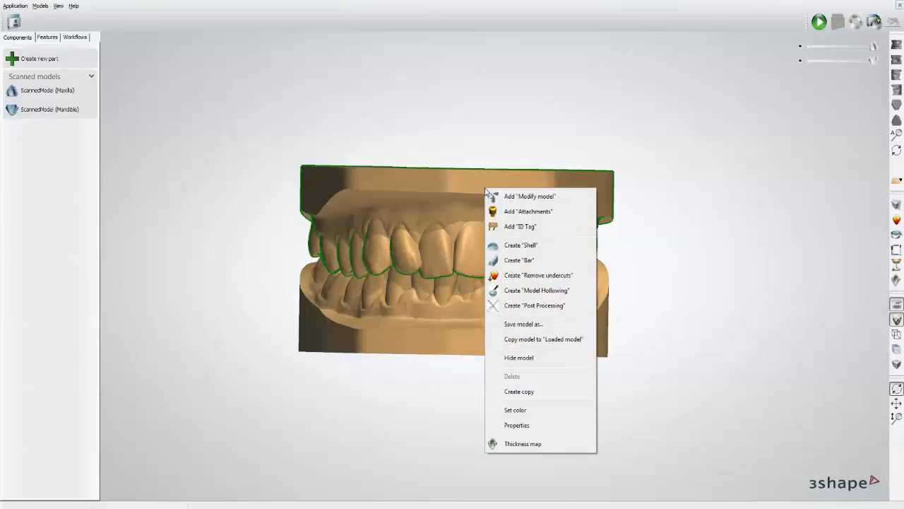
left_click(510, 228)
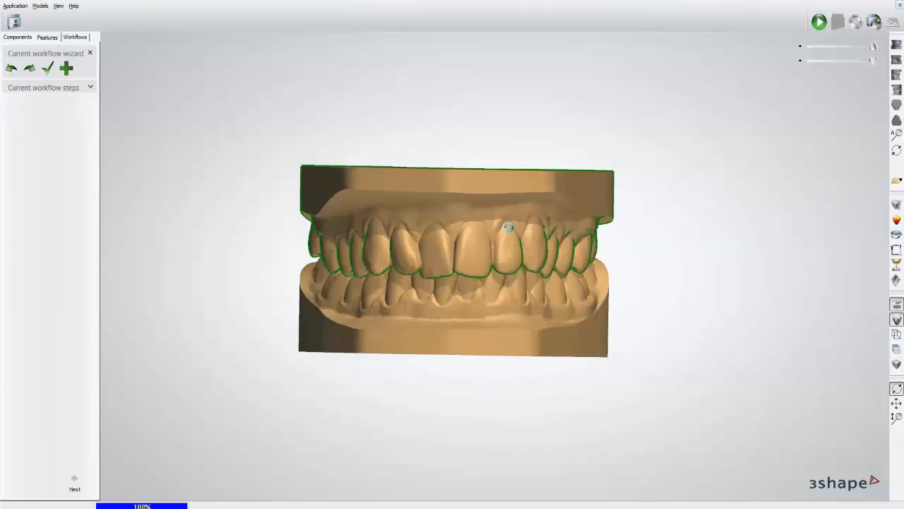
right_click_drag(433, 356, 541, 302)
right_click_drag(482, 325, 384, 303)
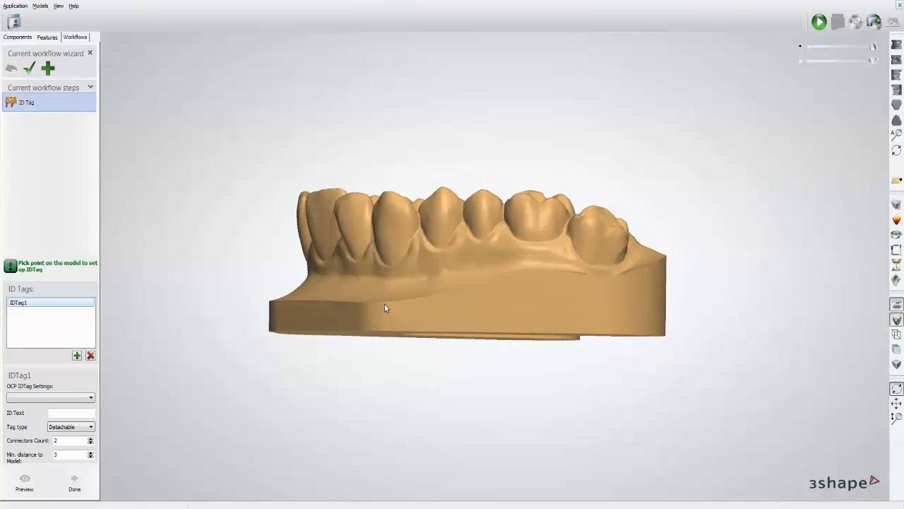
right_click_drag(381, 308, 528, 310)
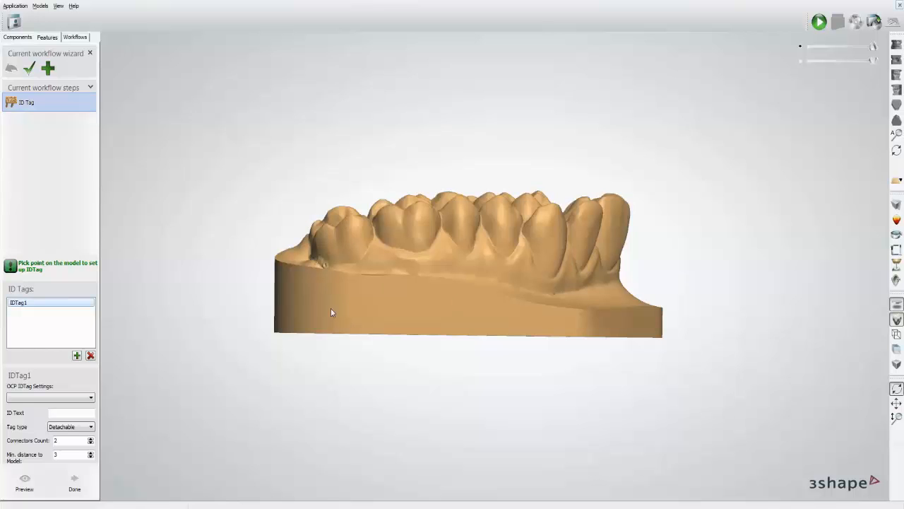
left_click(90, 427)
left_click(61, 443)
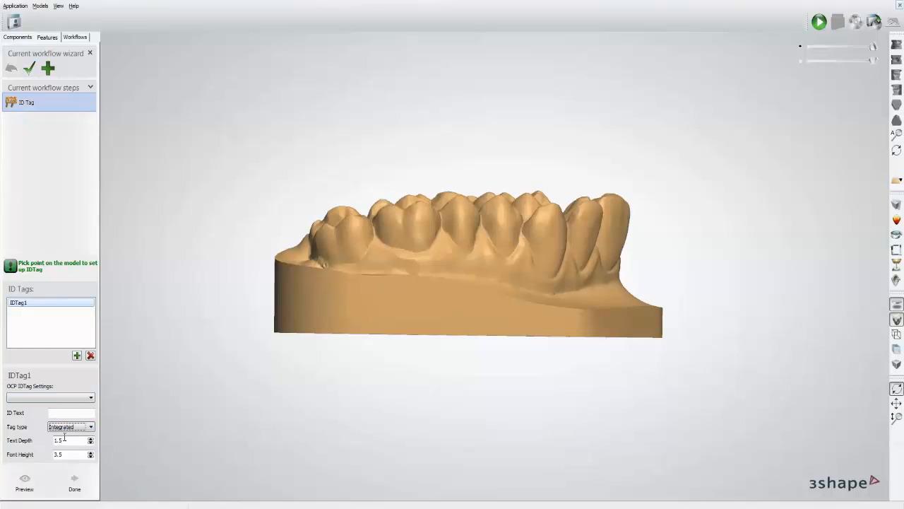
Set the upper model's tag text to "Pt:" followed by the patient's name, with a text depth of -1.0
left_click(67, 414)
type("Oberon")
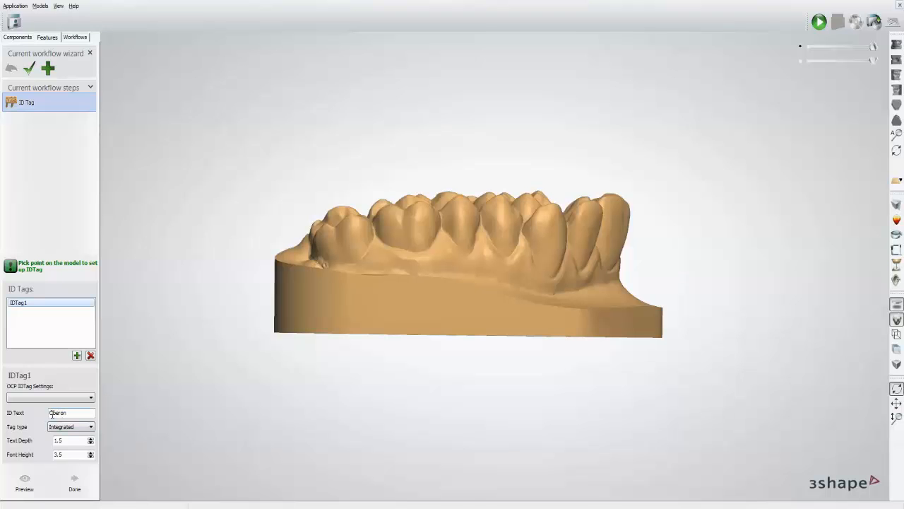
type("Pt:")
left_click(91, 444)
left_click(70, 442)
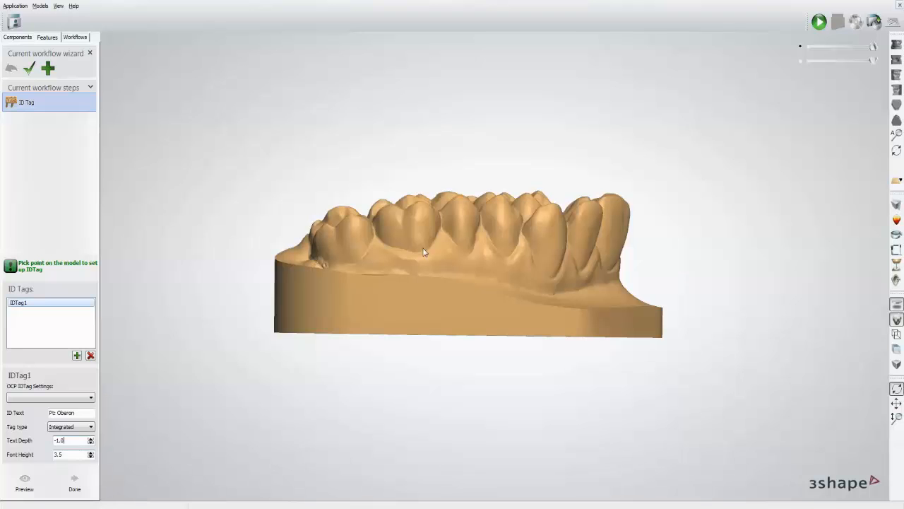
Place the ID tag on the side of the upper model's base near the molars and apply it
left_click(389, 303)
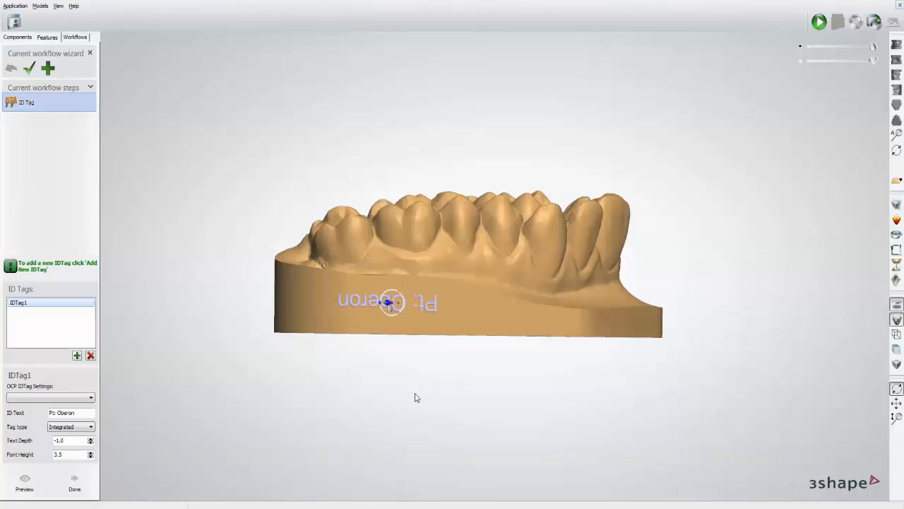
right_click_drag(416, 398, 616, 463)
right_click_drag(660, 137, 653, 164)
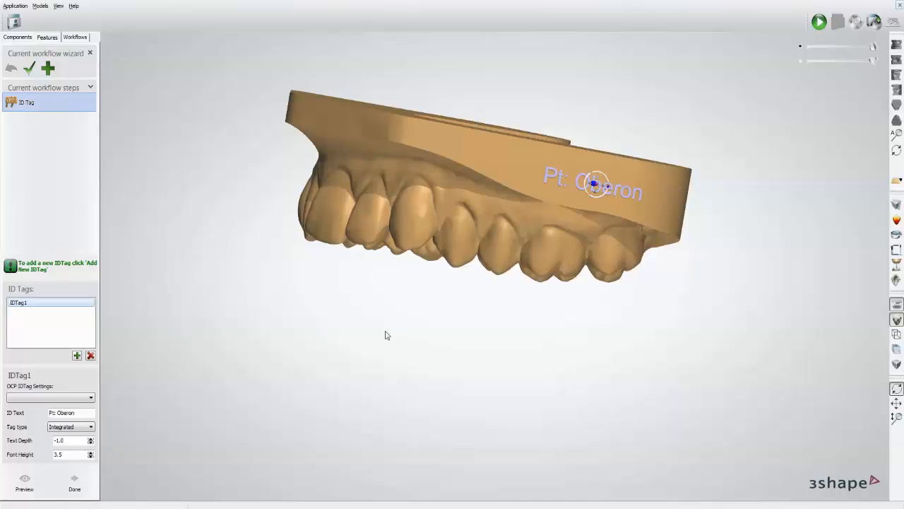
right_click_drag(387, 334, 454, 337)
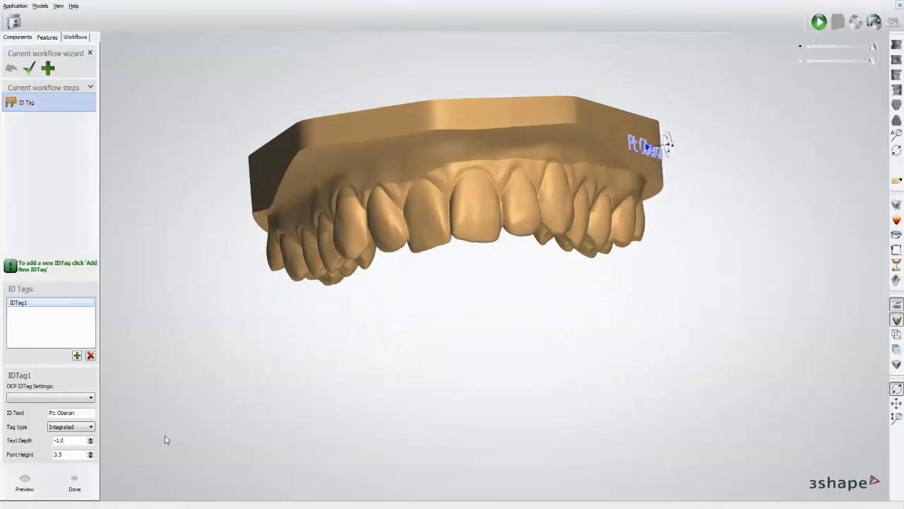
left_click(74, 483)
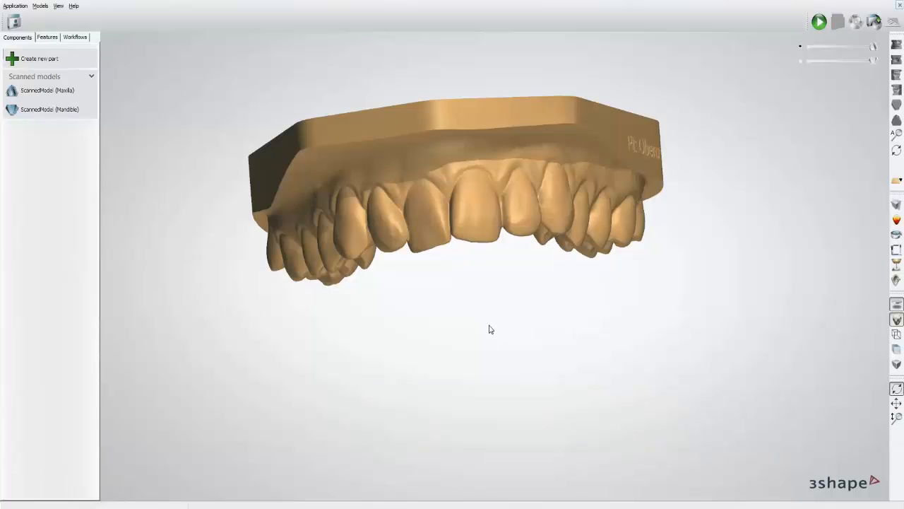
right_click_drag(499, 302, 528, 209)
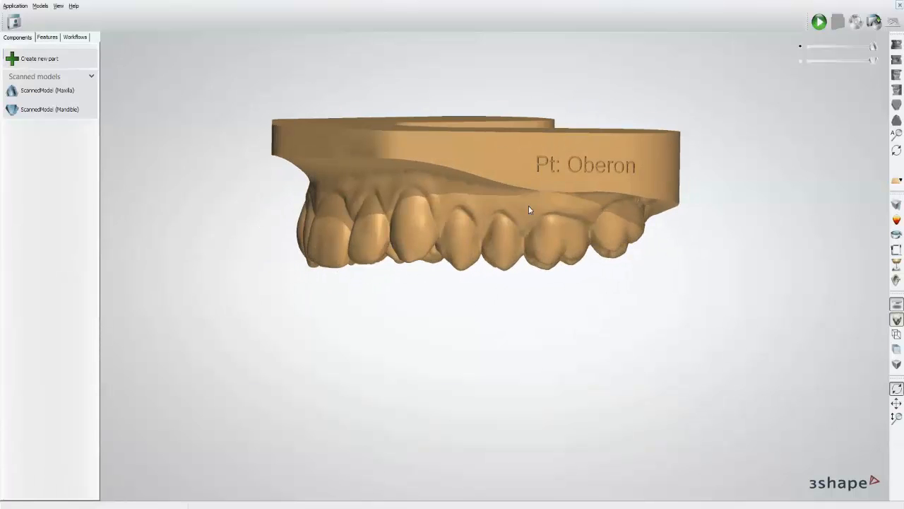
right_click_drag(619, 183, 576, 242)
scroll(575, 241, "down", 3)
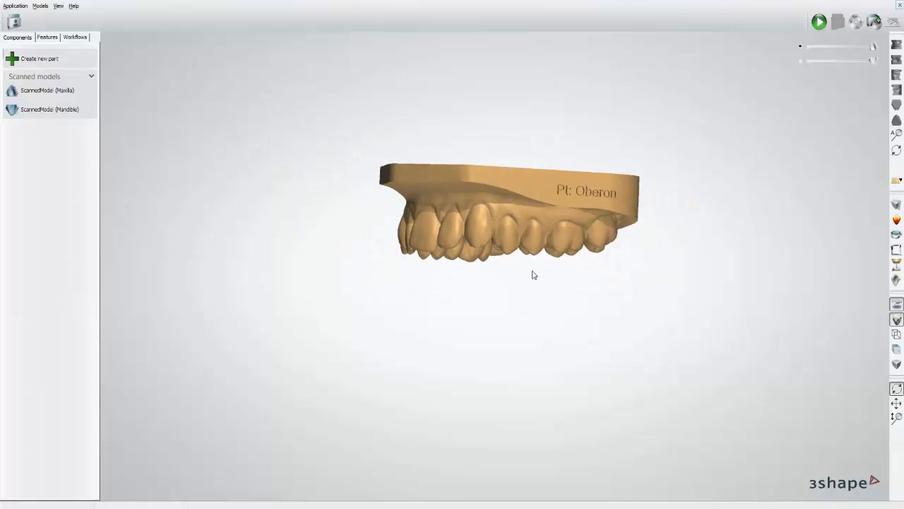
Show the lower model again and add an ID Tag of type Integrated to it
right_click_drag(531, 275, 549, 268)
left_click(799, 61)
scroll(583, 155, "down", 3)
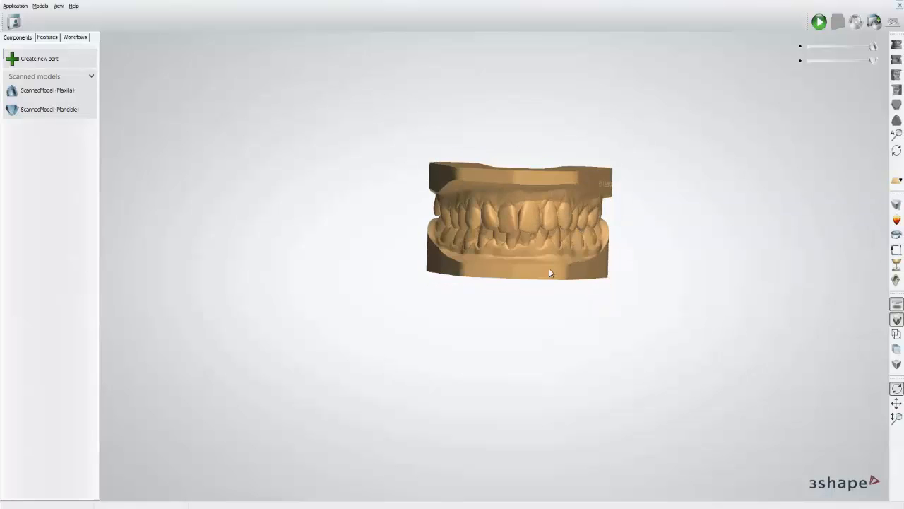
scroll(496, 253, "up", 1)
scroll(495, 253, "up", 2)
right_click_drag(496, 254, 584, 231)
right_click(552, 242)
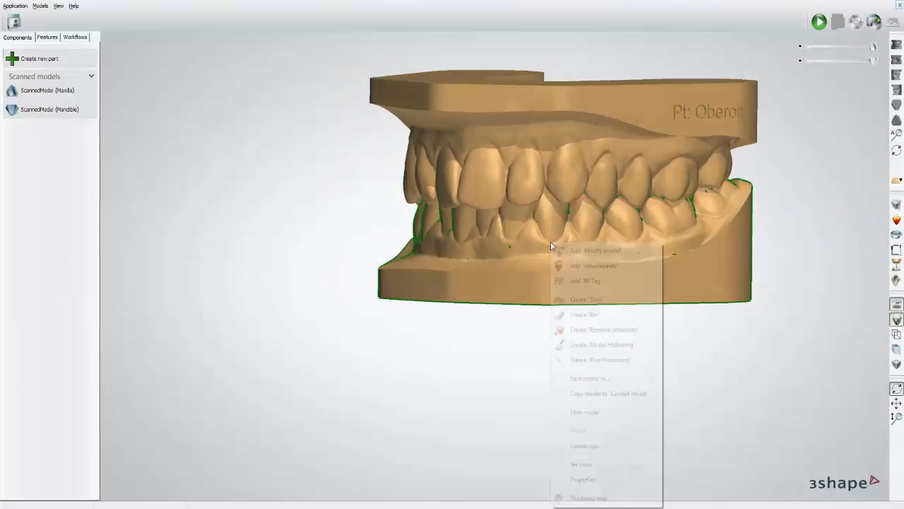
left_click(590, 281)
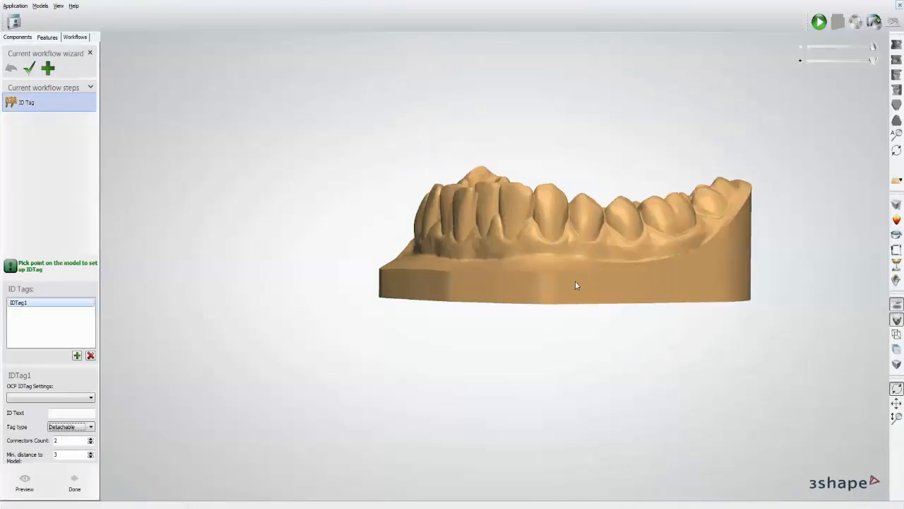
right_click_drag(668, 264, 510, 296)
left_click(90, 427)
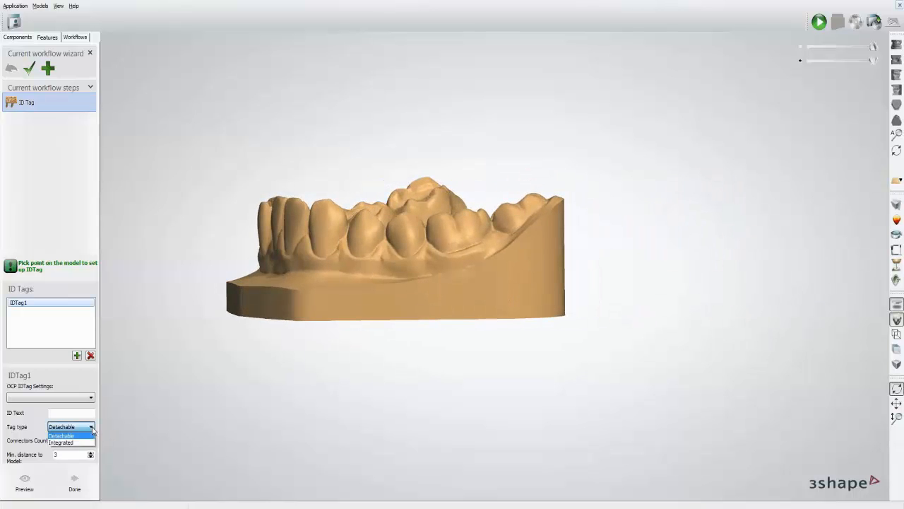
left_click(71, 445)
Set the lower model's tag text to "Pt:" followed by the patient's name, with a text depth of -1.0
left_click(63, 414)
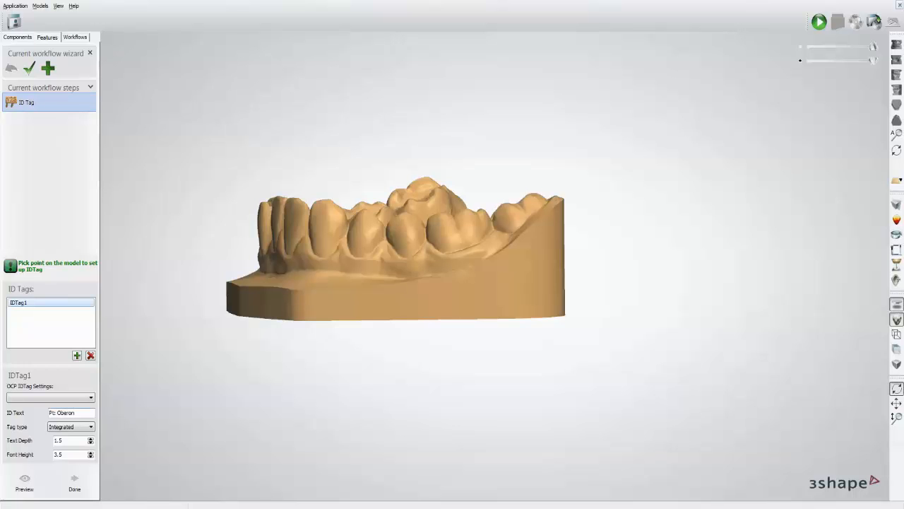
left_click(91, 442)
left_click(87, 441)
Place the ID tag on the side of the lower base, align it with the upper model's tag, and apply it
right_click_drag(492, 296, 489, 287)
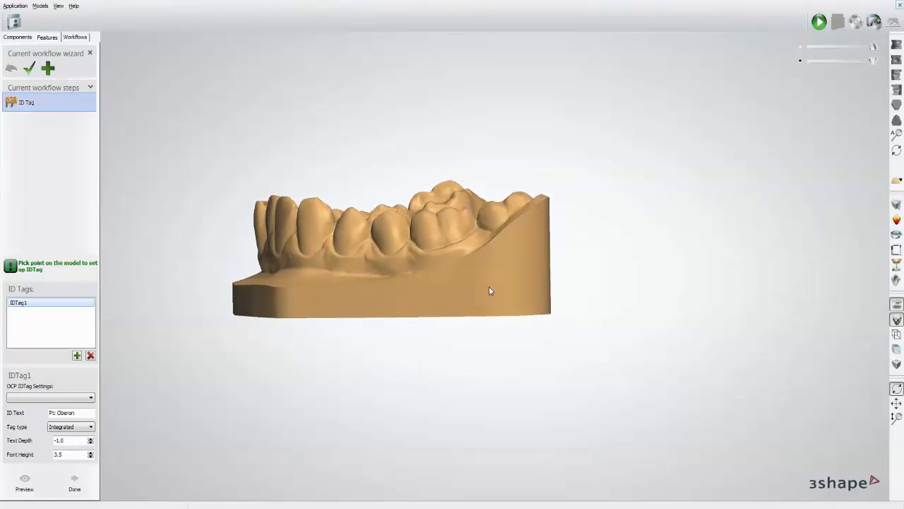
left_click(438, 295)
left_click(798, 46)
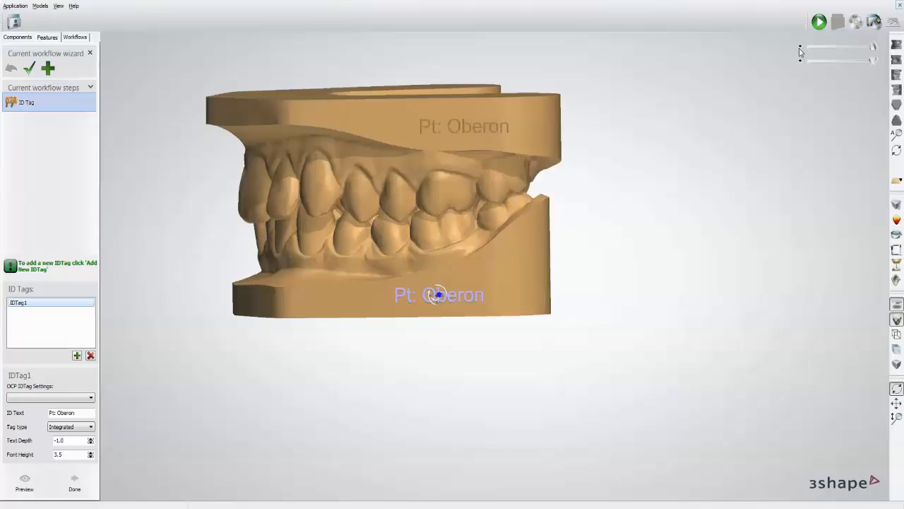
right_click_drag(429, 306, 431, 304)
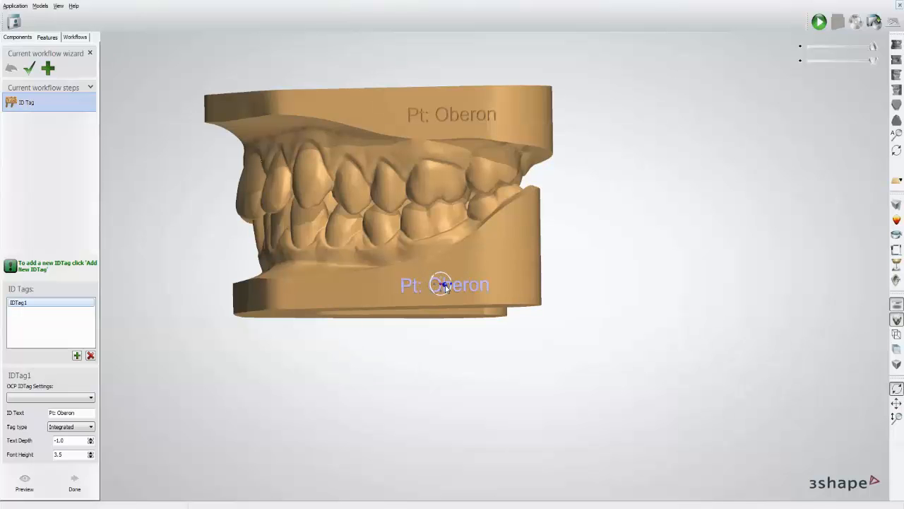
mouse_move(569, 299)
right_mouse_down()
mouse_move(565, 307)
mouse_move(573, 292)
mouse_move(624, 301)
mouse_move(577, 299)
mouse_move(573, 337)
mouse_move(569, 305)
right_mouse_up()
left_click(74, 484)
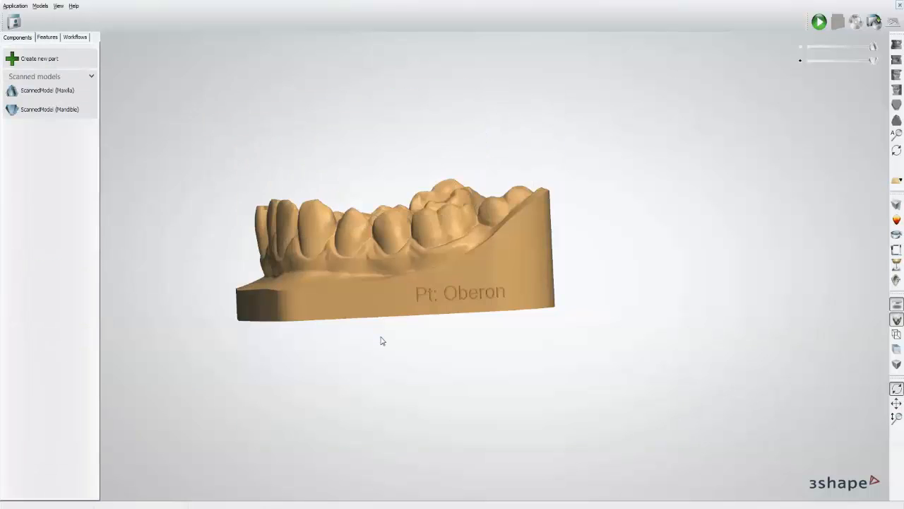
Show the upper model together with the lower model again and view both tagged bases from the side
right_click_drag(380, 341, 414, 340)
left_click(800, 46)
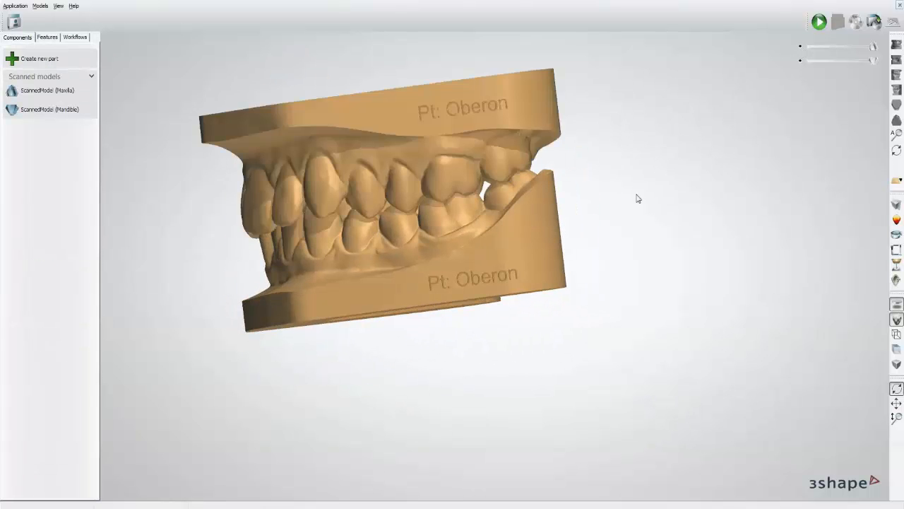
mouse_move(637, 195)
right_mouse_down()
mouse_move(633, 221)
mouse_move(648, 208)
right_mouse_up()
scroll(643, 209, "down", 3)
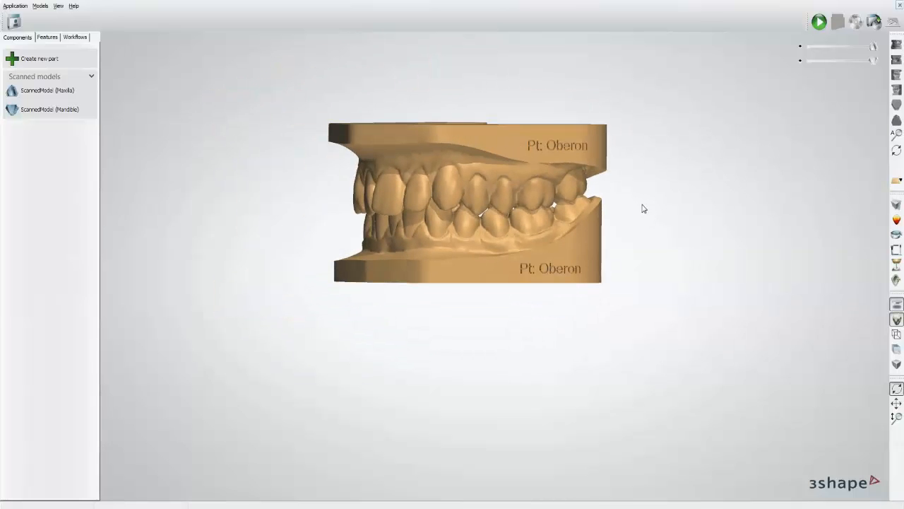
Create a Model Hollowing component from the upper model with surface thickness 2.5, variable thickness, and a drain grid with hole size 4.0
right_click(495, 154)
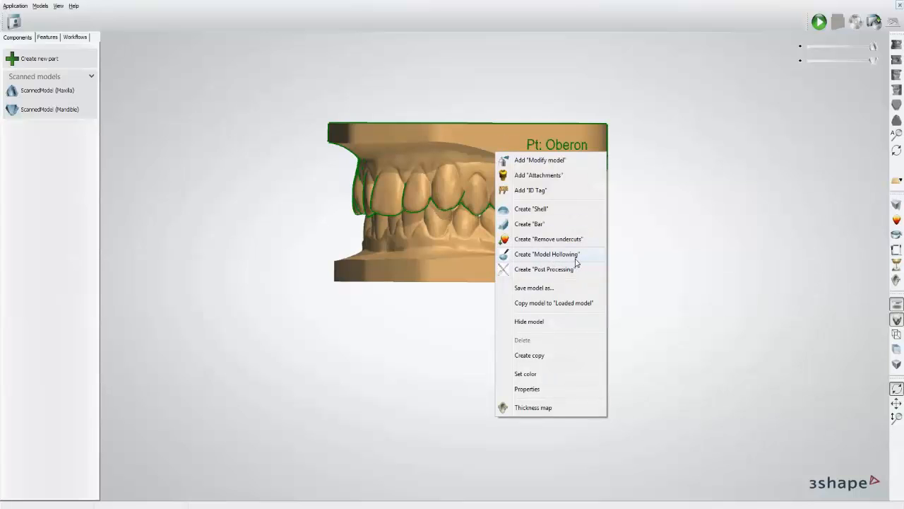
left_click(520, 257)
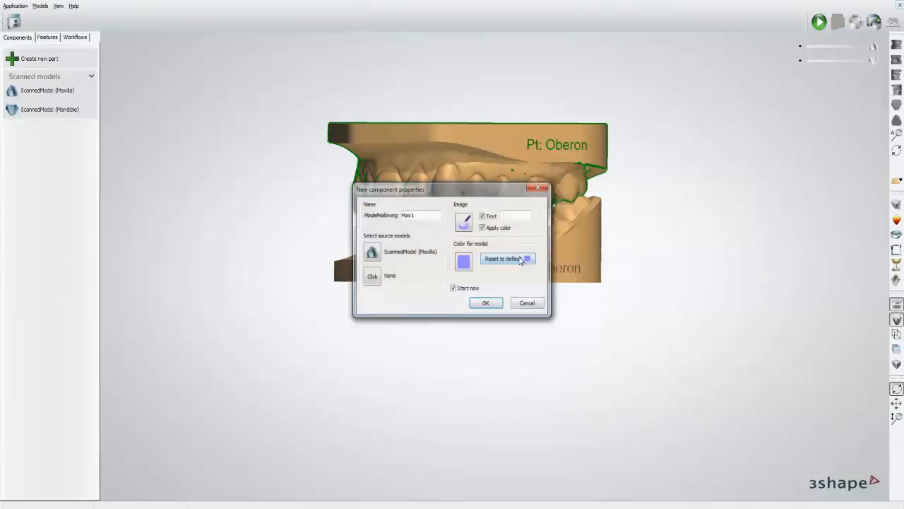
left_click(486, 303)
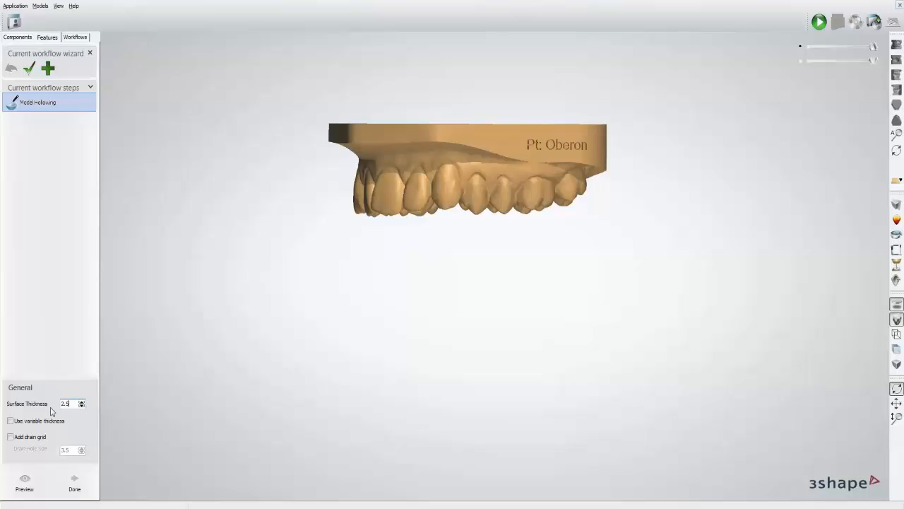
left_click(10, 421)
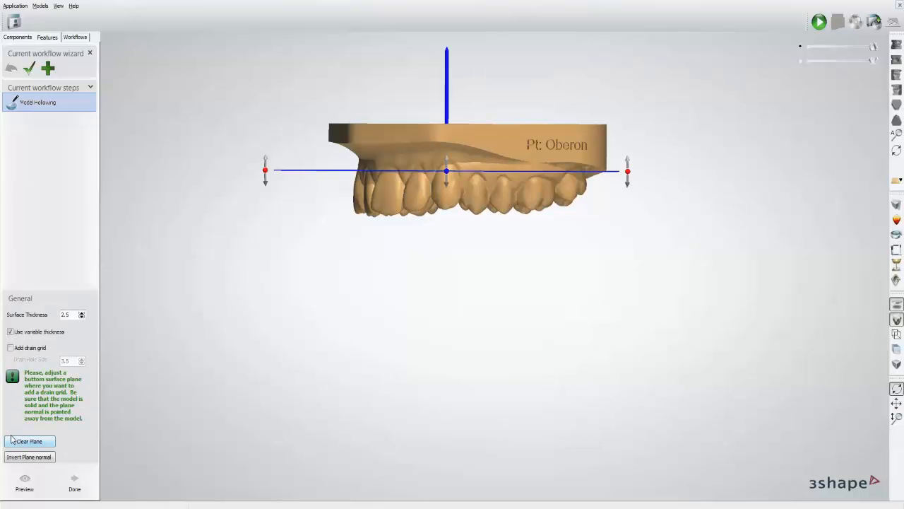
left_click(10, 348)
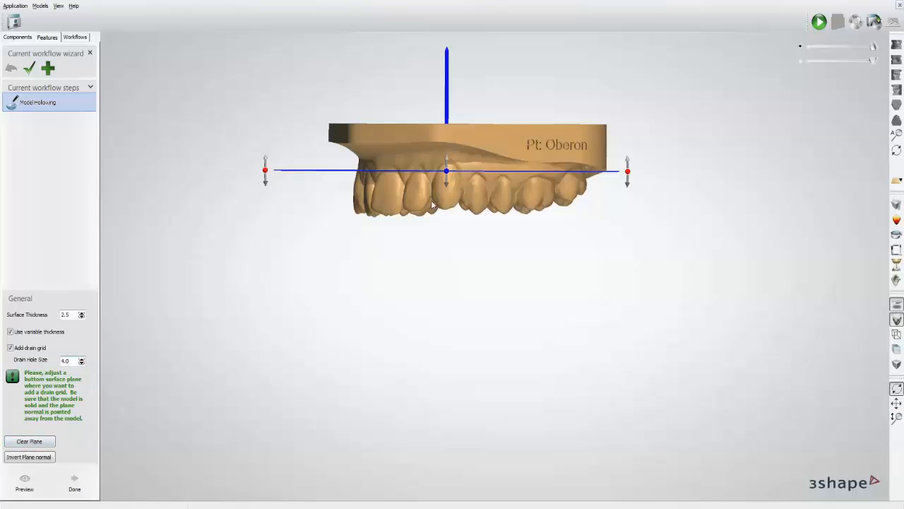
Move the drain grid plane up to the flat base surface of the upper model and complete the hollowing
middle_click_drag(461, 224, 464, 328)
scroll(464, 282, "up", 5)
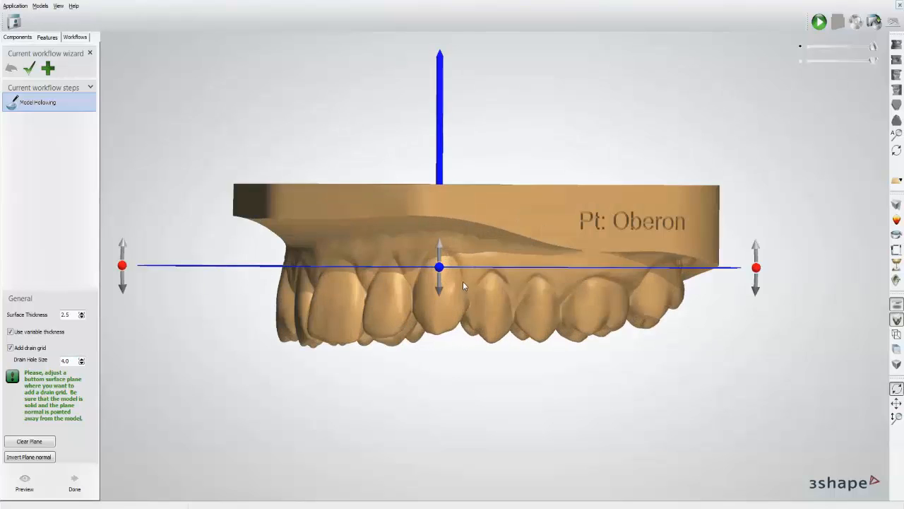
right_click_drag(465, 253, 466, 259)
left_click_drag(439, 272, 446, 198)
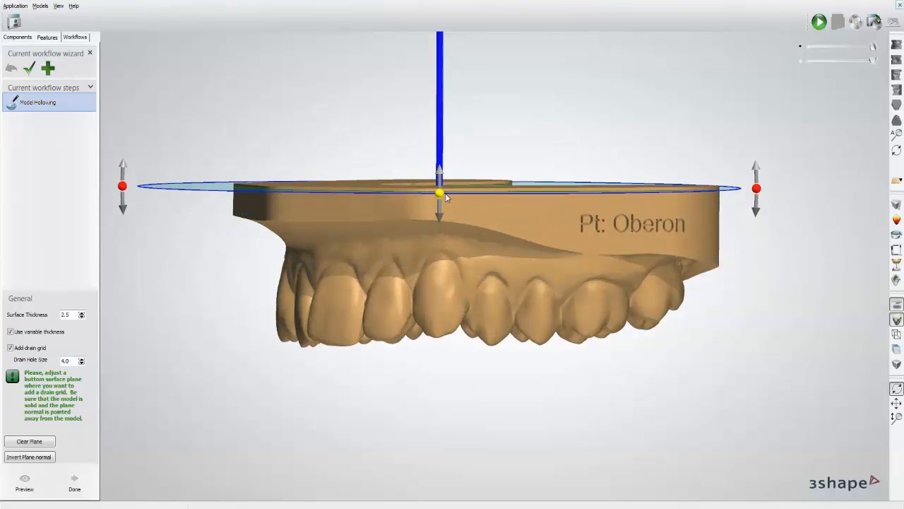
right_click_drag(474, 262, 525, 225)
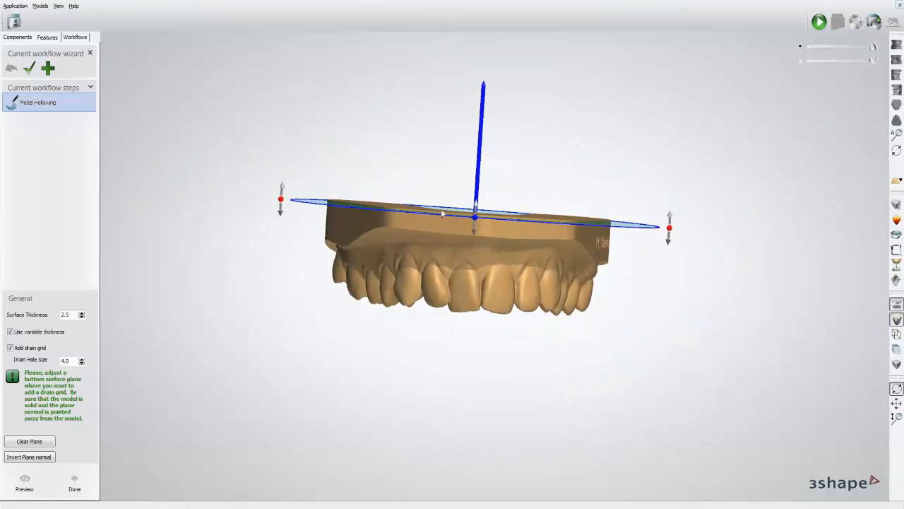
right_click_drag(440, 209, 464, 348)
left_click(75, 480)
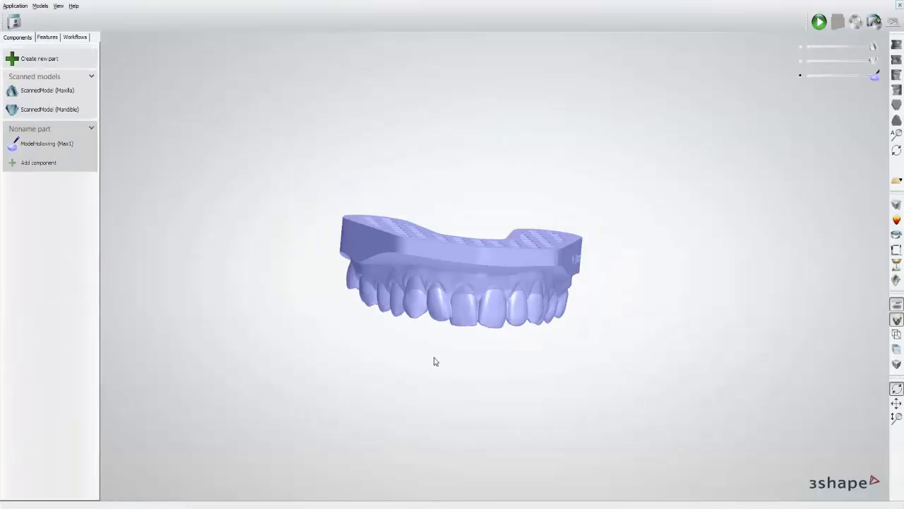
Inspect the hollowed upper model from several sides, and show the scanned upper and lower models again
right_click_drag(488, 270, 491, 162)
right_click_drag(452, 256, 448, 292)
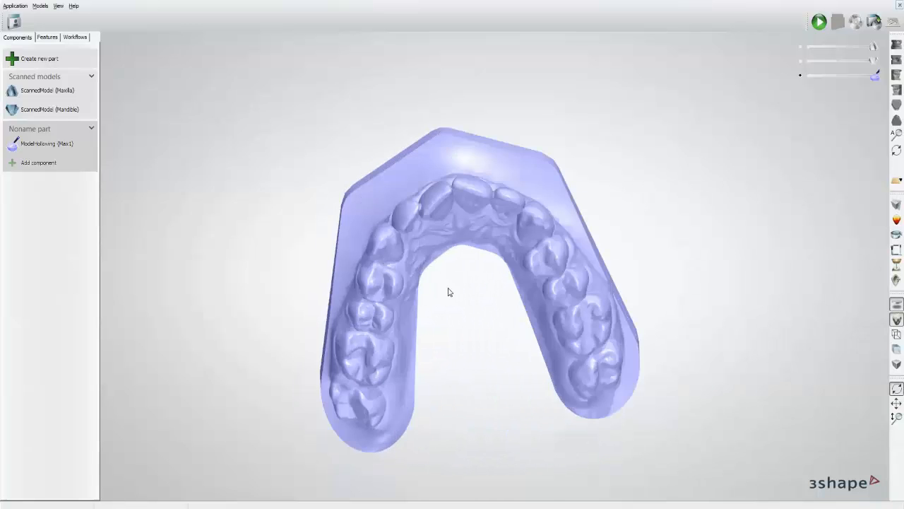
left_click(801, 47)
scroll(604, 143, "down", 3)
right_click_drag(603, 143, 594, 201)
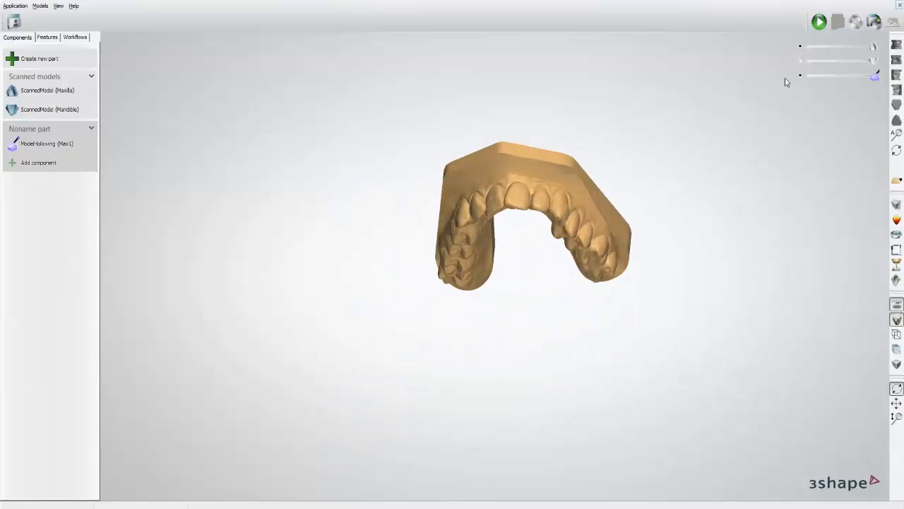
left_click(800, 62)
right_click_drag(651, 168, 659, 215)
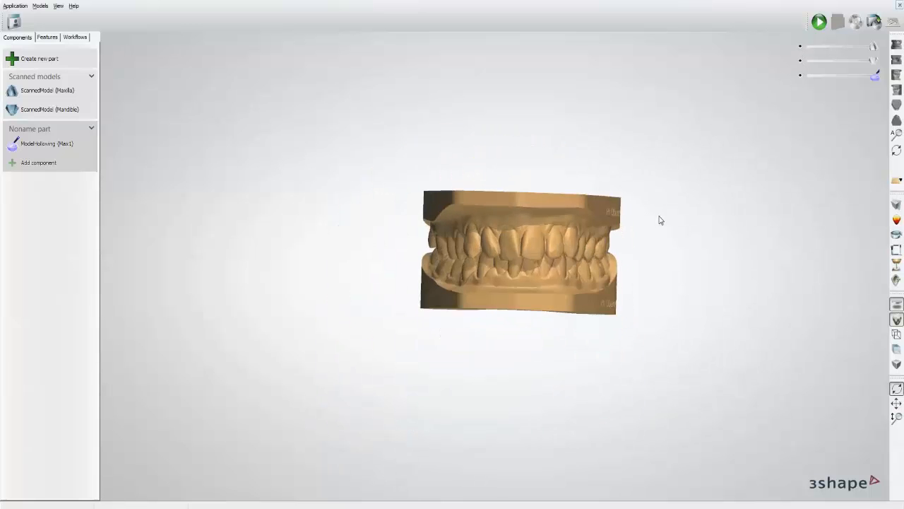
Create a Model Hollowing component from the lower model with surface thickness 2.5, variable thickness, and a drain grid with hole size 4.0
right_click(551, 296)
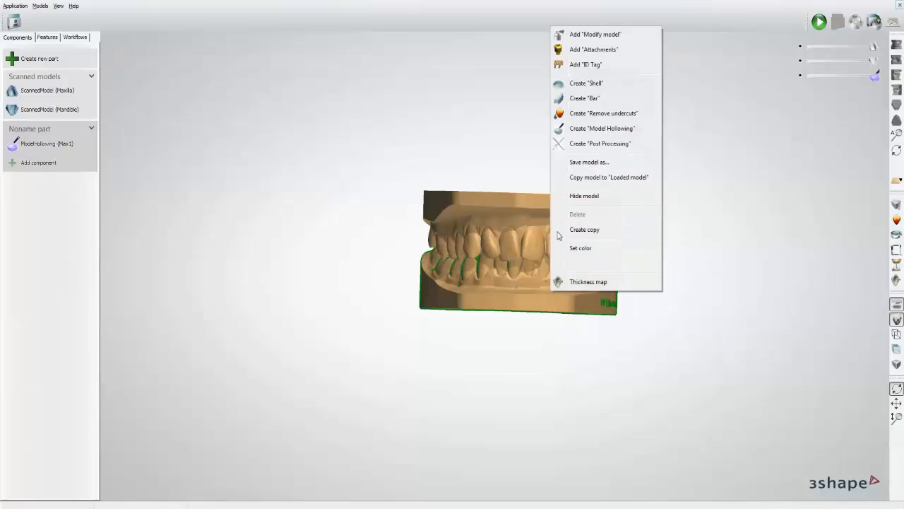
left_click(584, 131)
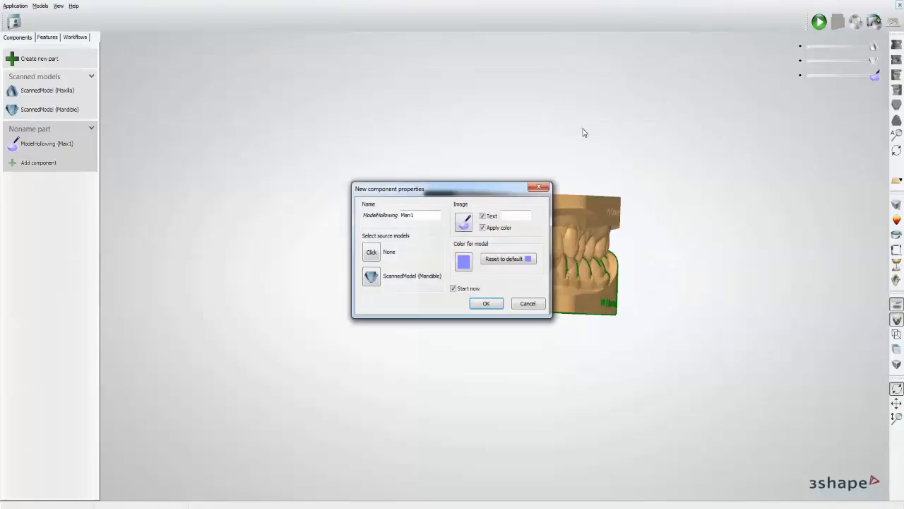
left_click(486, 304)
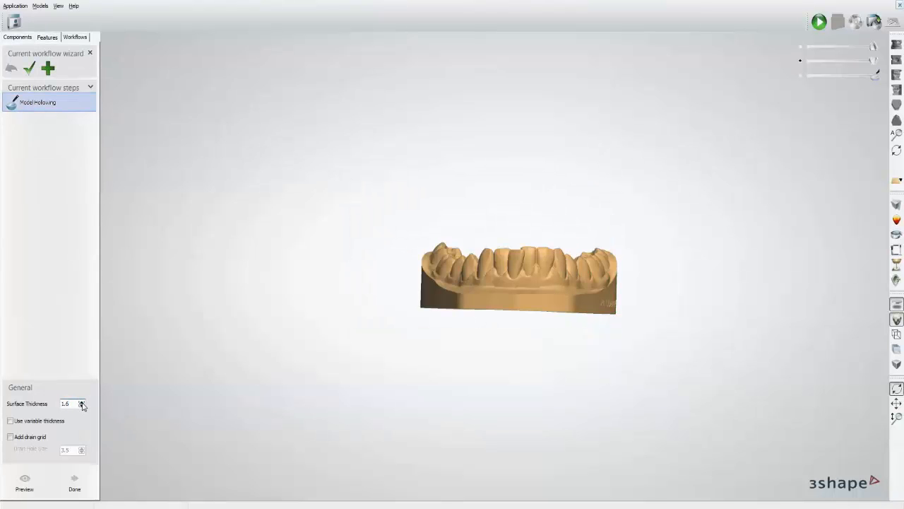
left_click(13, 421)
left_click(9, 349)
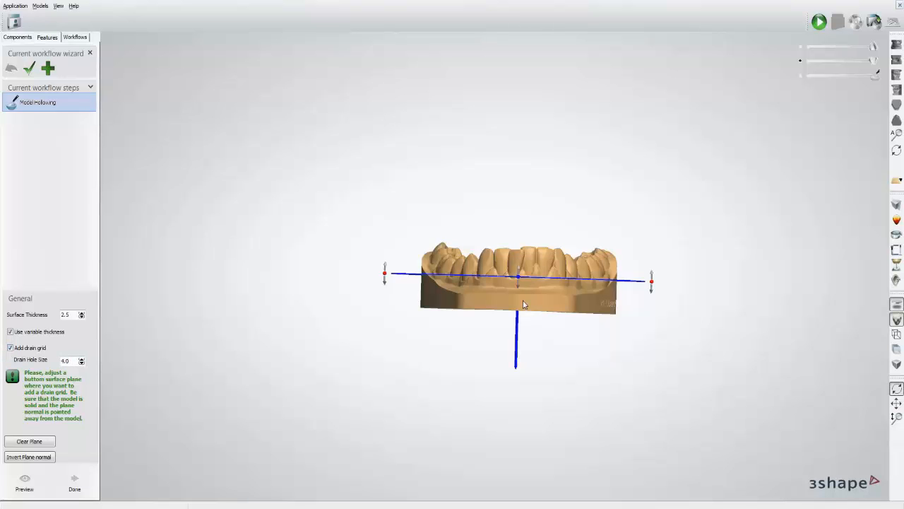
Move the drain grid plane down to the underside of the lower model's base and complete the hollowing
scroll(522, 303, "up", 5)
right_click_drag(520, 299, 536, 302)
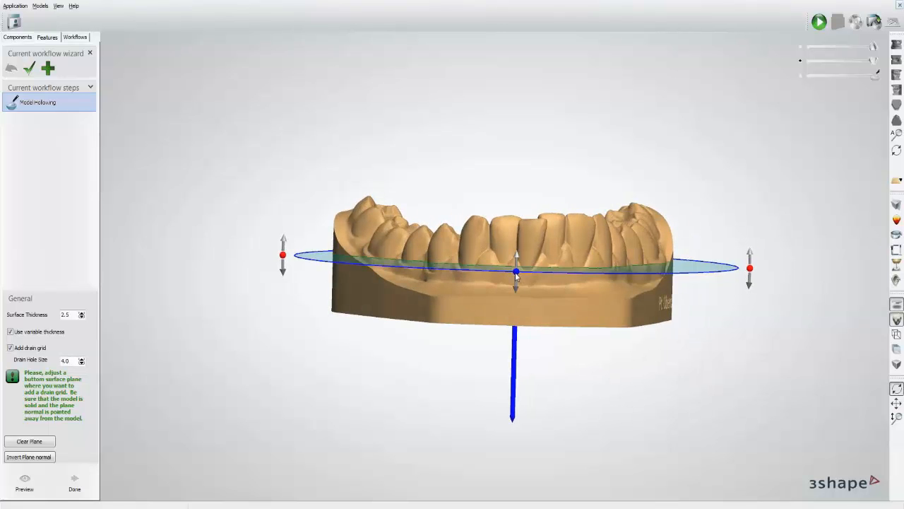
left_click_drag(517, 272, 515, 324)
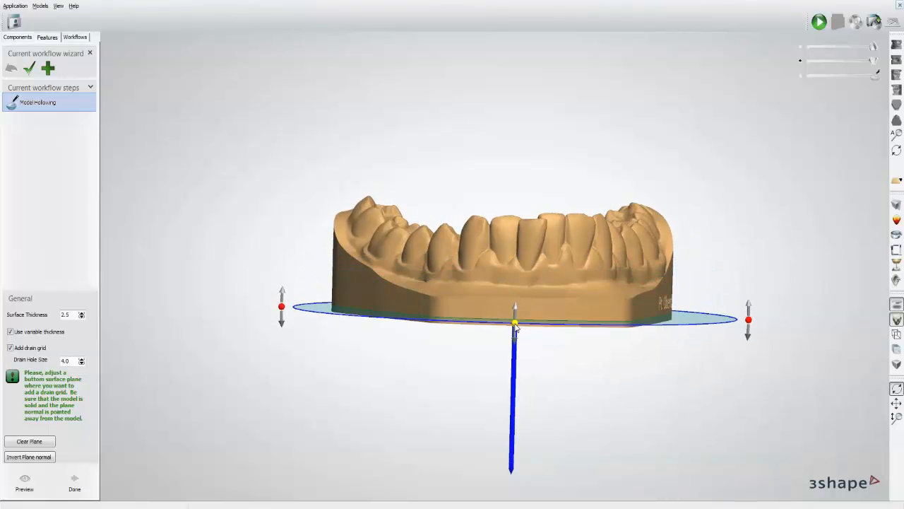
right_click_drag(563, 375, 530, 344)
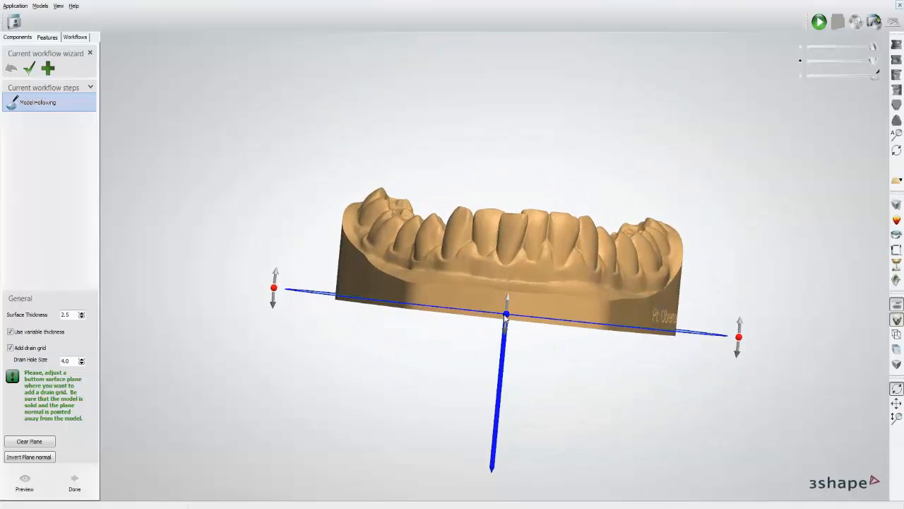
right_click_drag(534, 383, 506, 350)
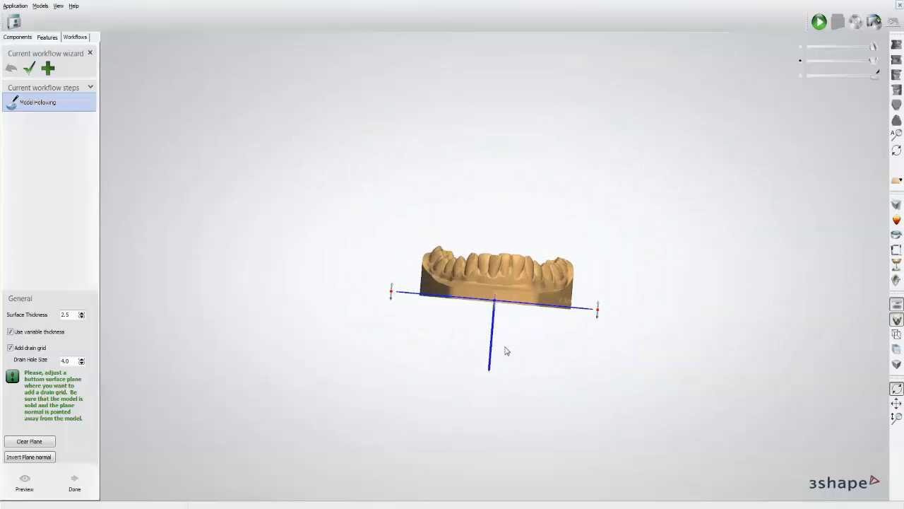
scroll(506, 351, "up", 2)
left_click(74, 484)
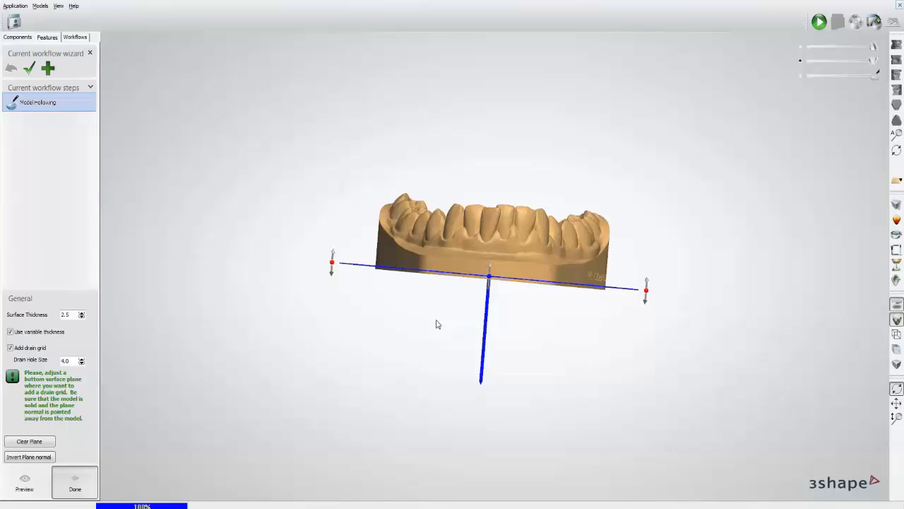
Inspect the hollowed lower model, and show the hollowed upper model together with it
right_click_drag(438, 319, 501, 200)
scroll(500, 200, "up", 5)
right_click_drag(517, 276, 480, 332)
scroll(524, 282, "down", 3)
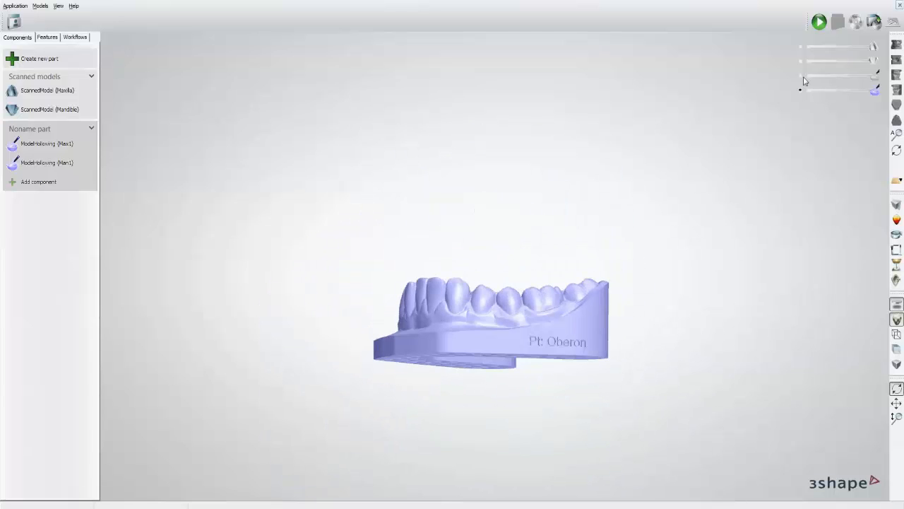
left_click(802, 75)
scroll(585, 249, "up", 5)
right_click_drag(598, 262, 521, 357)
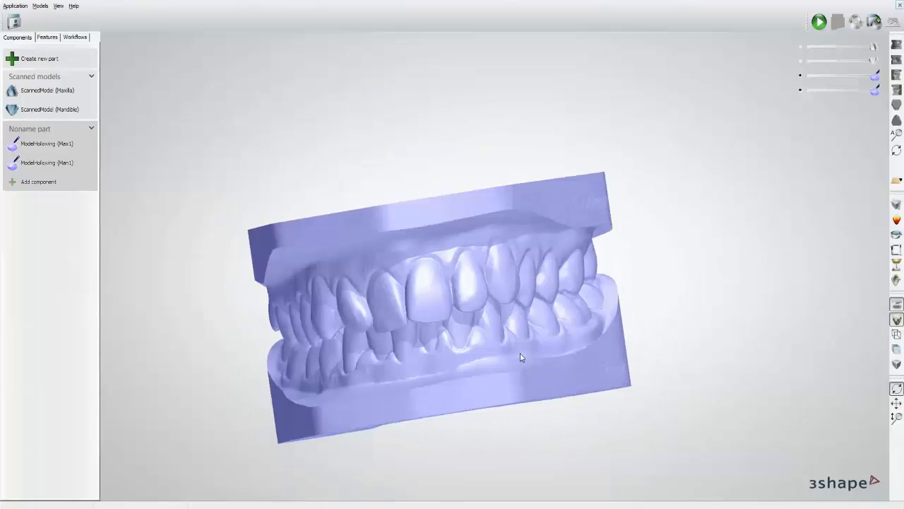
scroll(520, 332, "down", 3)
right_click_drag(519, 315, 495, 260)
Cut a vertical 2D cross section through both hollowed models and shift the plane across the arch to examine the walls and drain holes
left_click(896, 205)
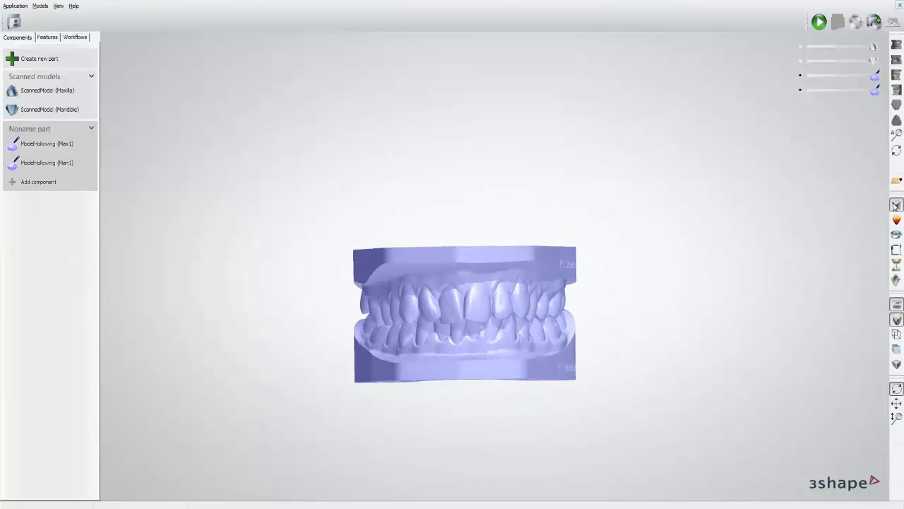
left_click_drag(480, 131, 482, 494)
left_click_drag(828, 331, 778, 262)
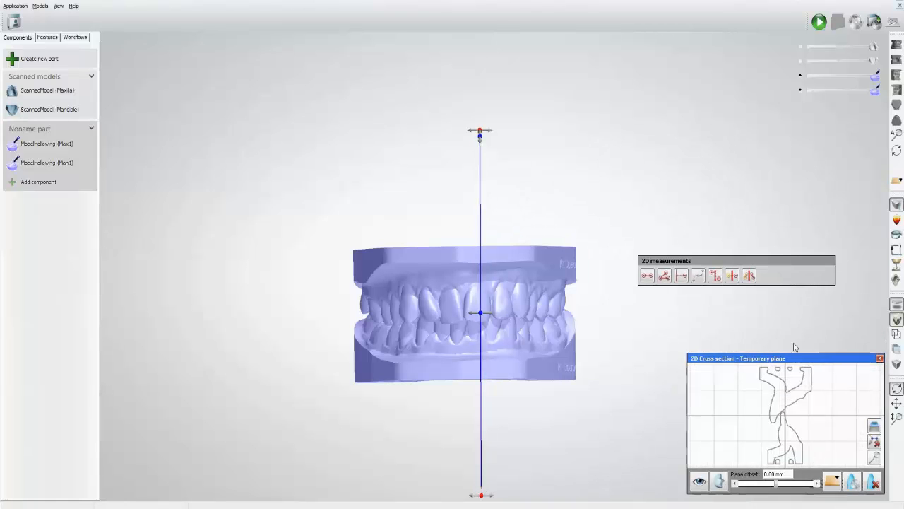
left_click_drag(790, 360, 740, 290)
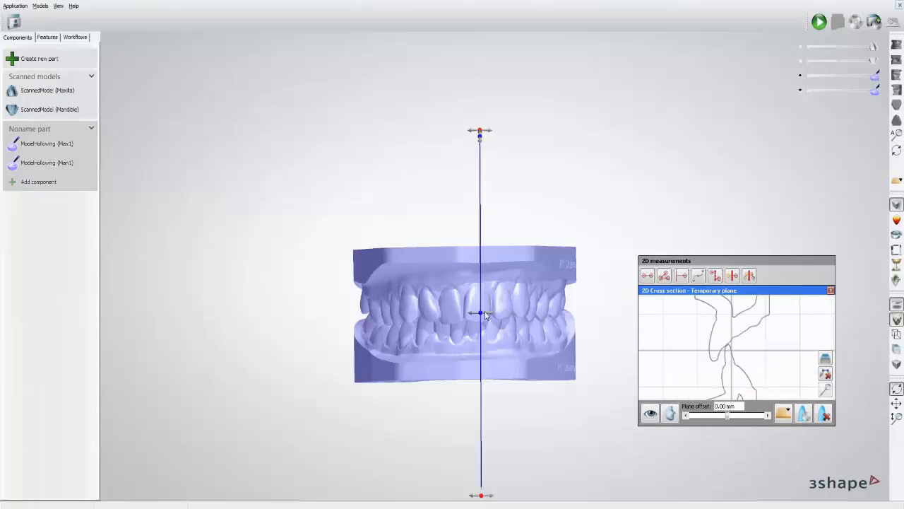
left_click_drag(484, 318, 509, 314)
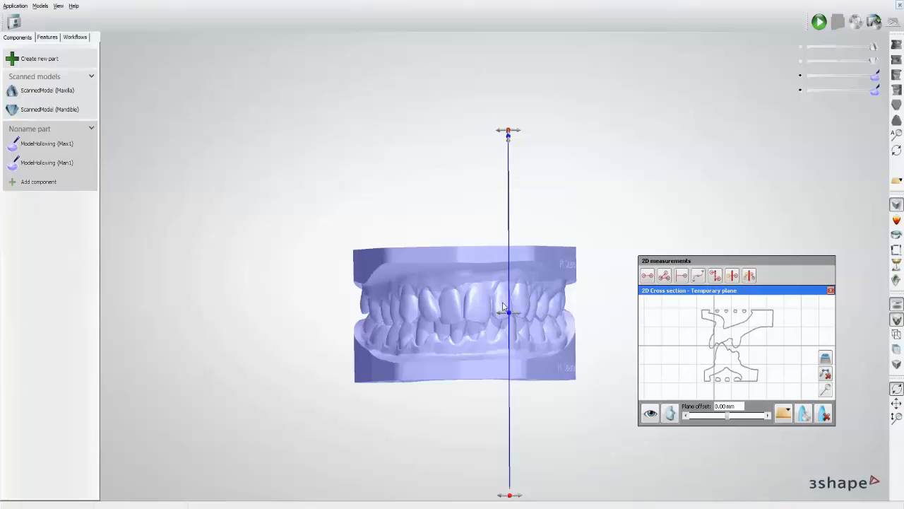
left_click_drag(508, 315, 401, 317)
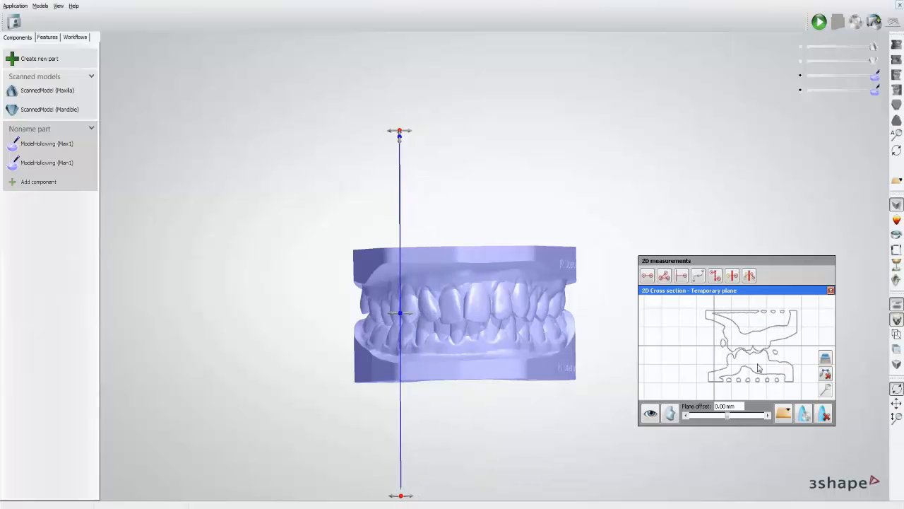
left_click(830, 291)
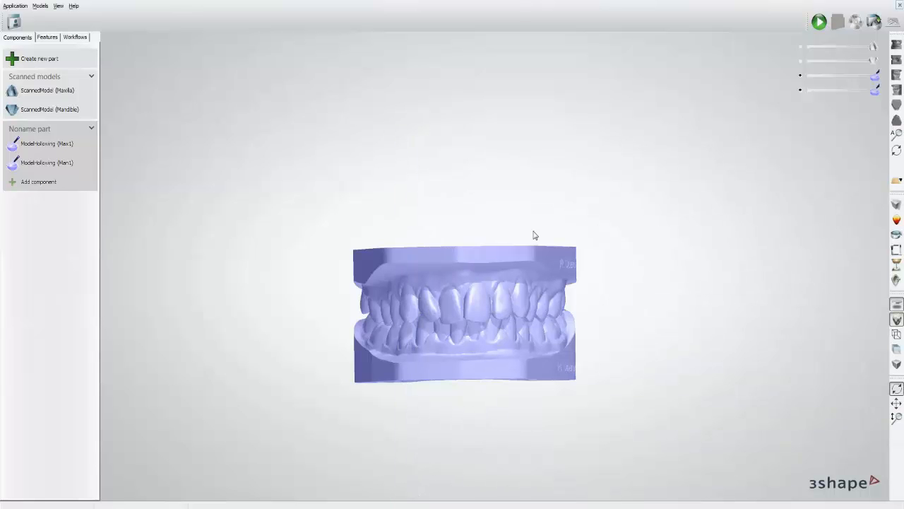
Export the hollowed models ModelHollowing (Max1) and ModelHollowing (Man1) to the preset save folder
scroll(487, 227, "down", 1)
right_click_drag(487, 227, 630, 255)
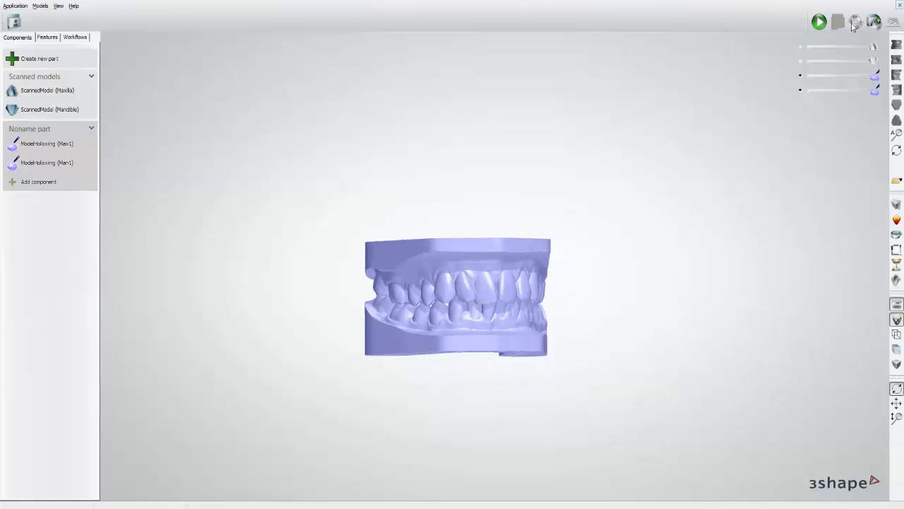
scroll(426, 311, "up", 5)
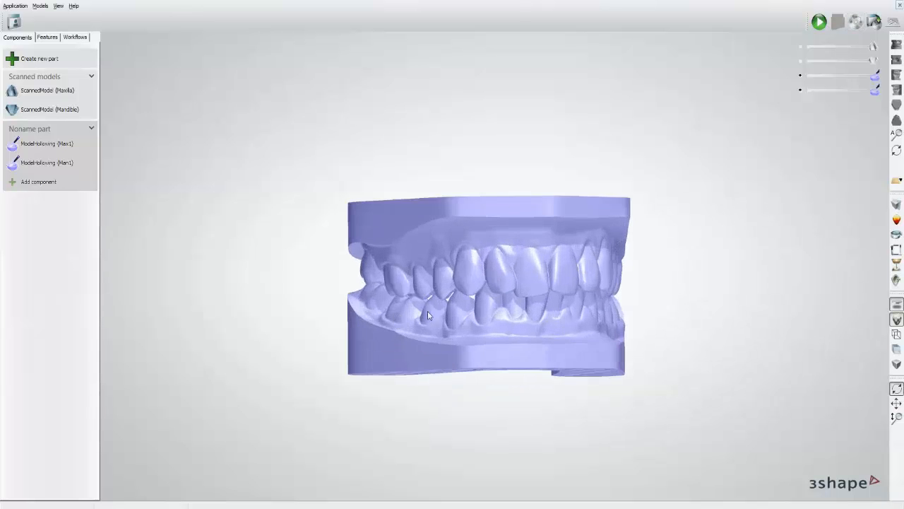
right_click_drag(426, 312, 401, 310)
left_click(874, 22)
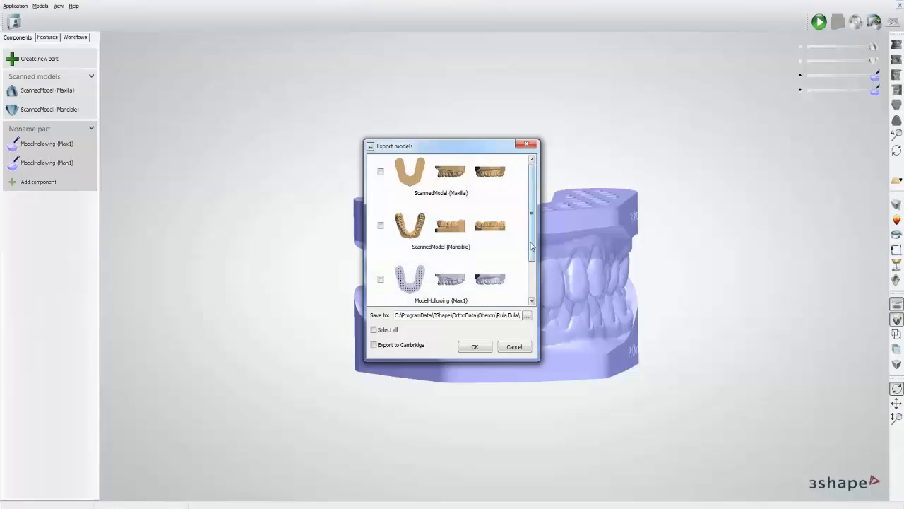
left_click_drag(533, 247, 533, 289)
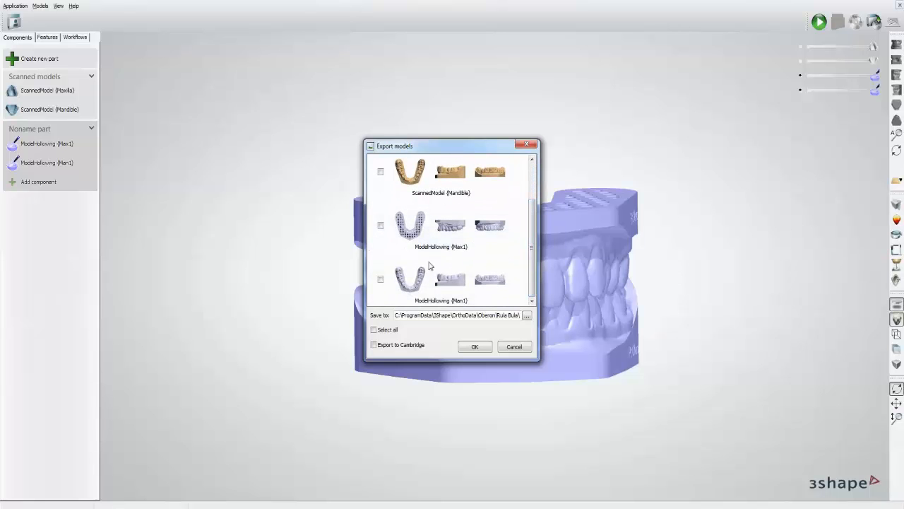
left_click(381, 279)
left_click(381, 226)
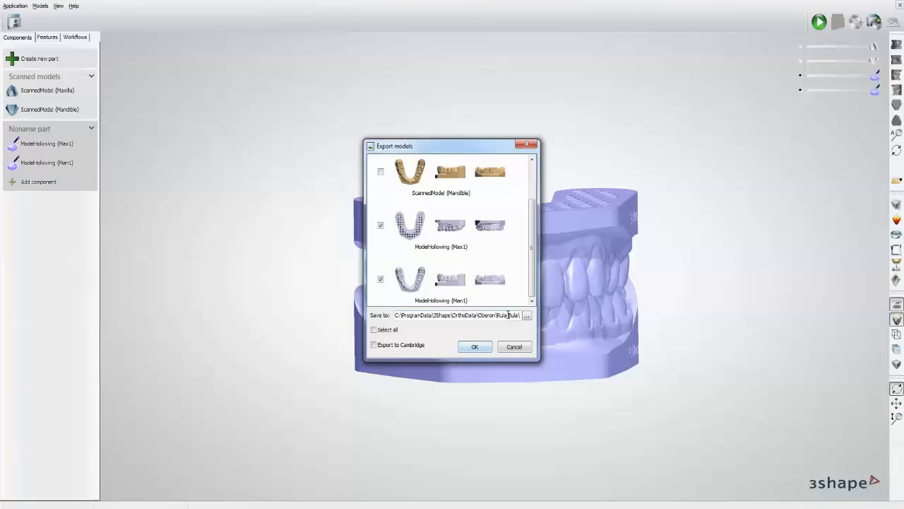
left_click(474, 348)
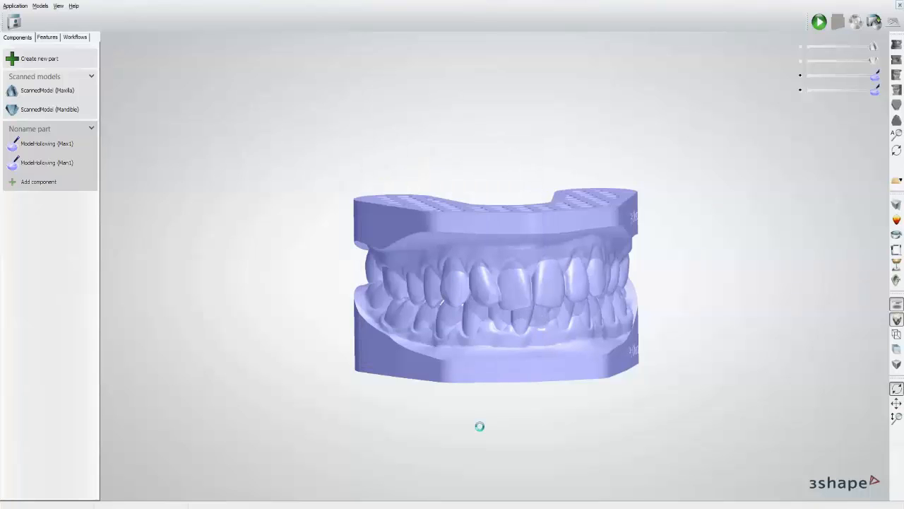